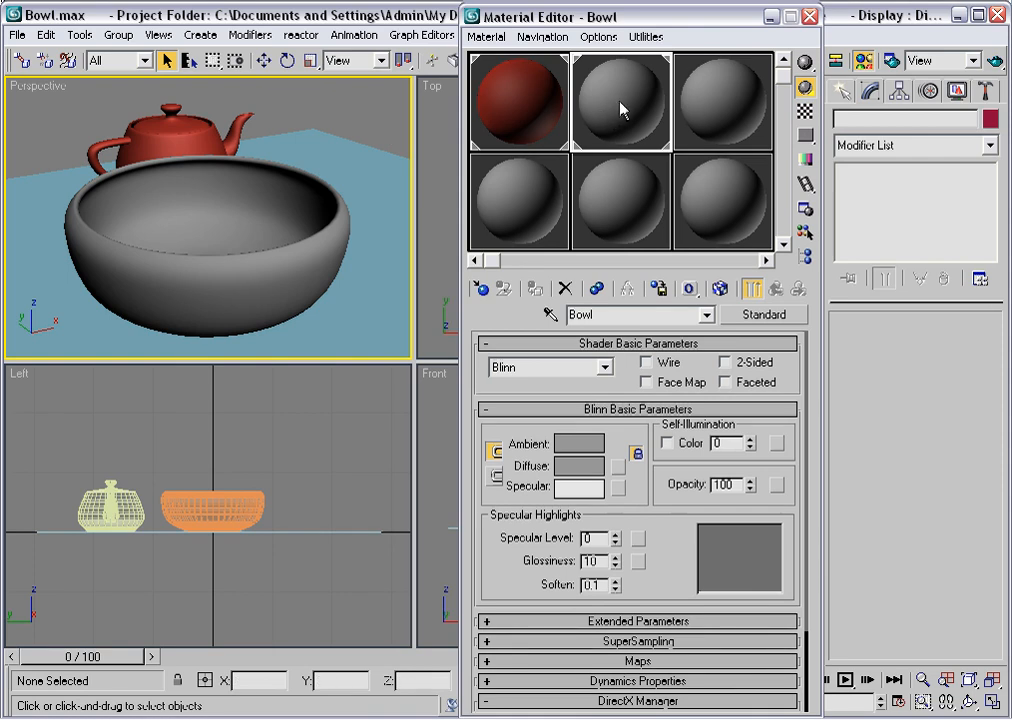
- Change the Bowl material's type from Standard to Raytrace
left_click(768, 320)
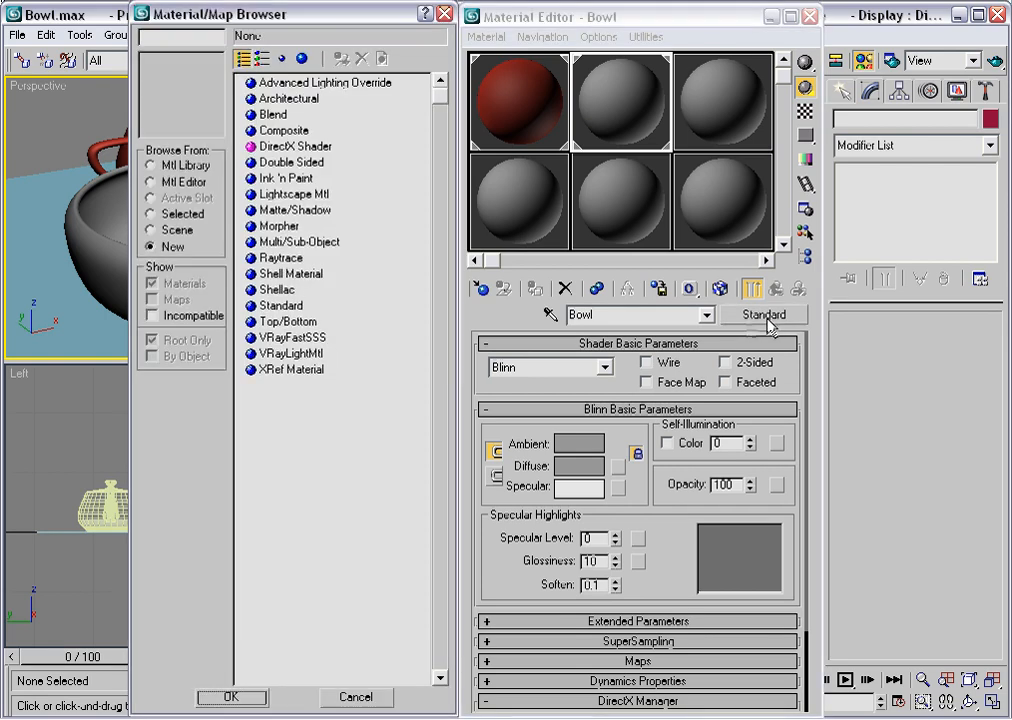
left_click(278, 260)
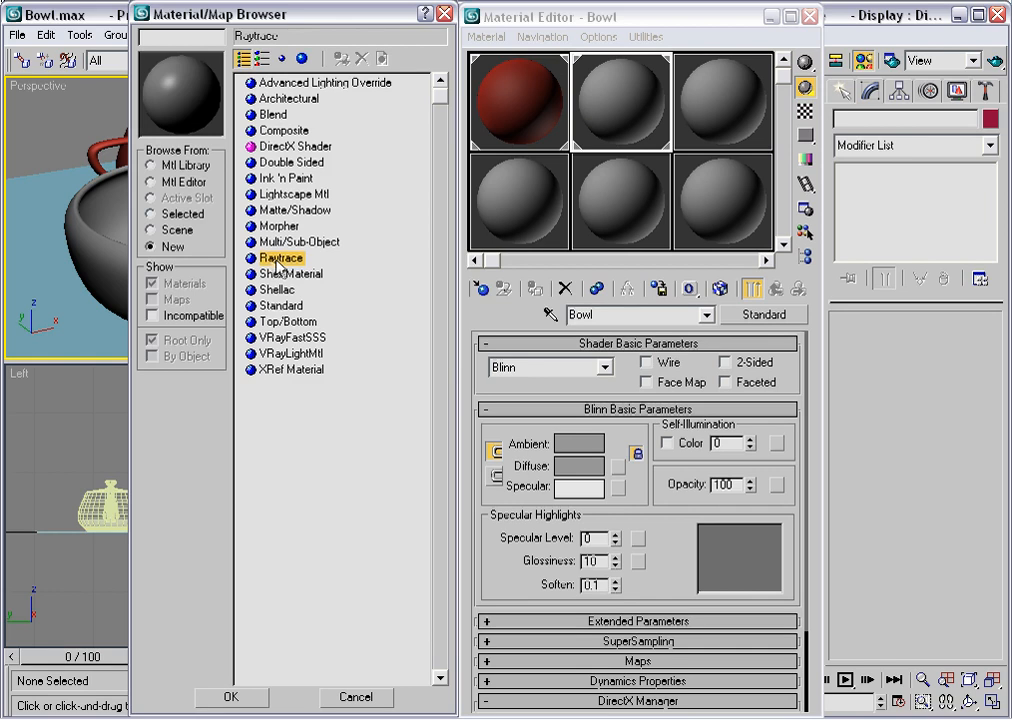
left_click(232, 697)
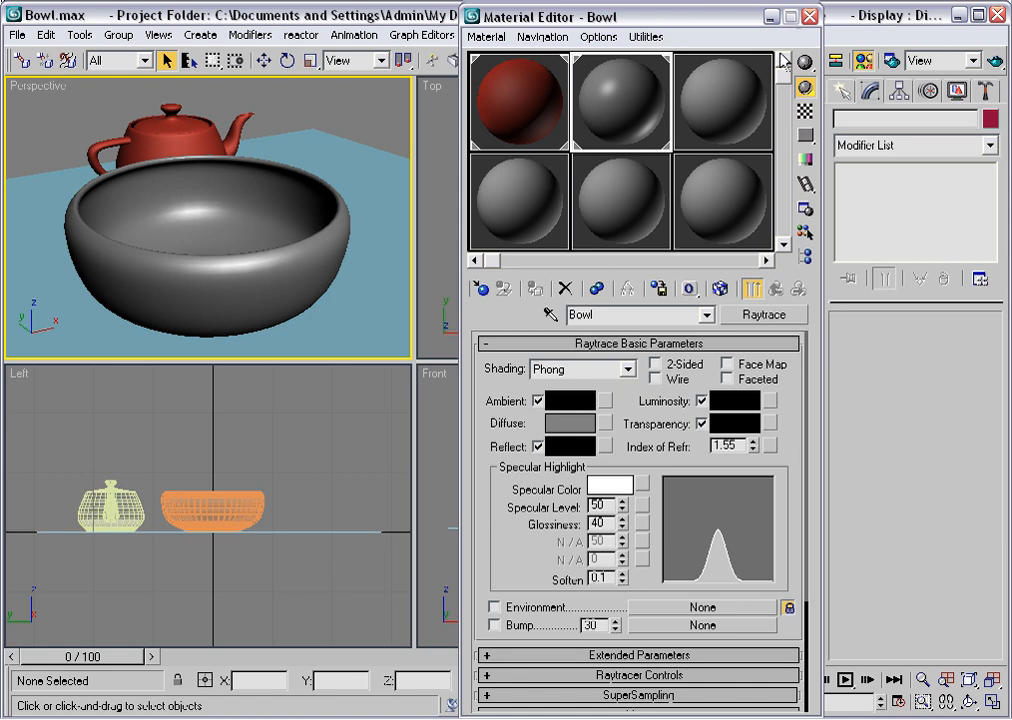
- Examine the global raytracer settings, including the global ray antialiaser and Enable Raytracing options, and return to the Bowl material
left_click(809, 16)
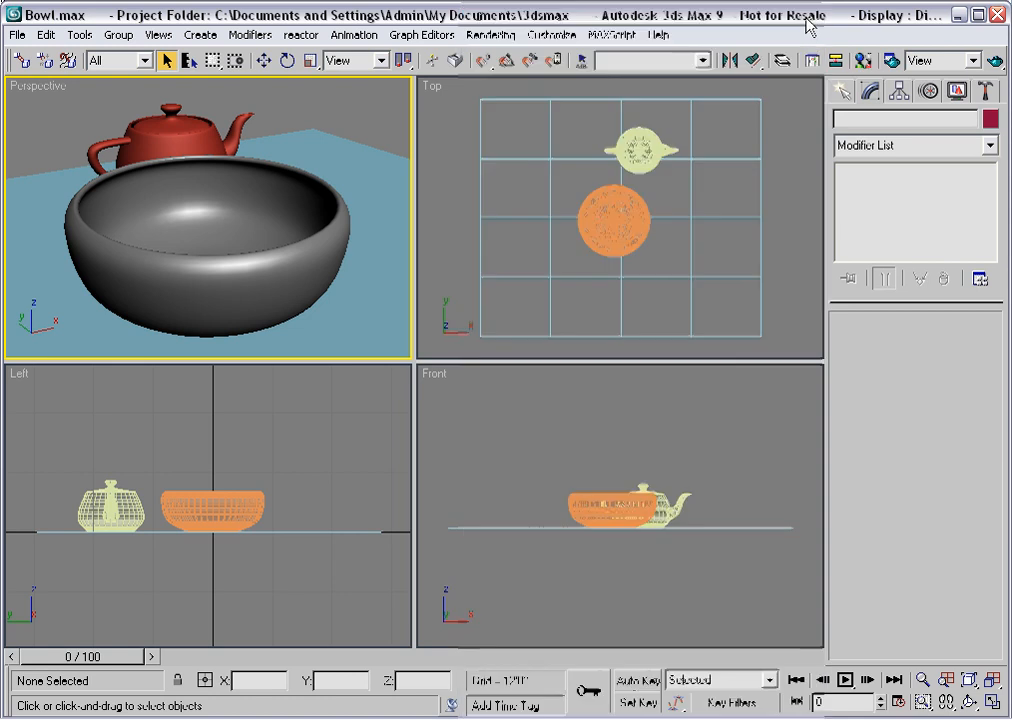
left_click(491, 36)
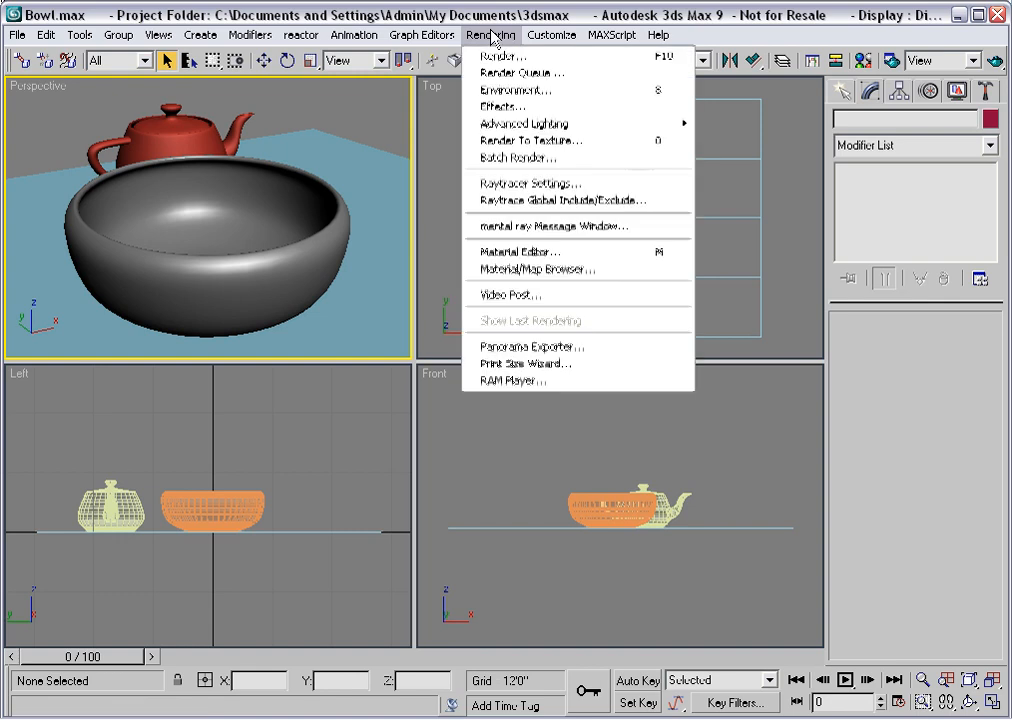
left_click(490, 185)
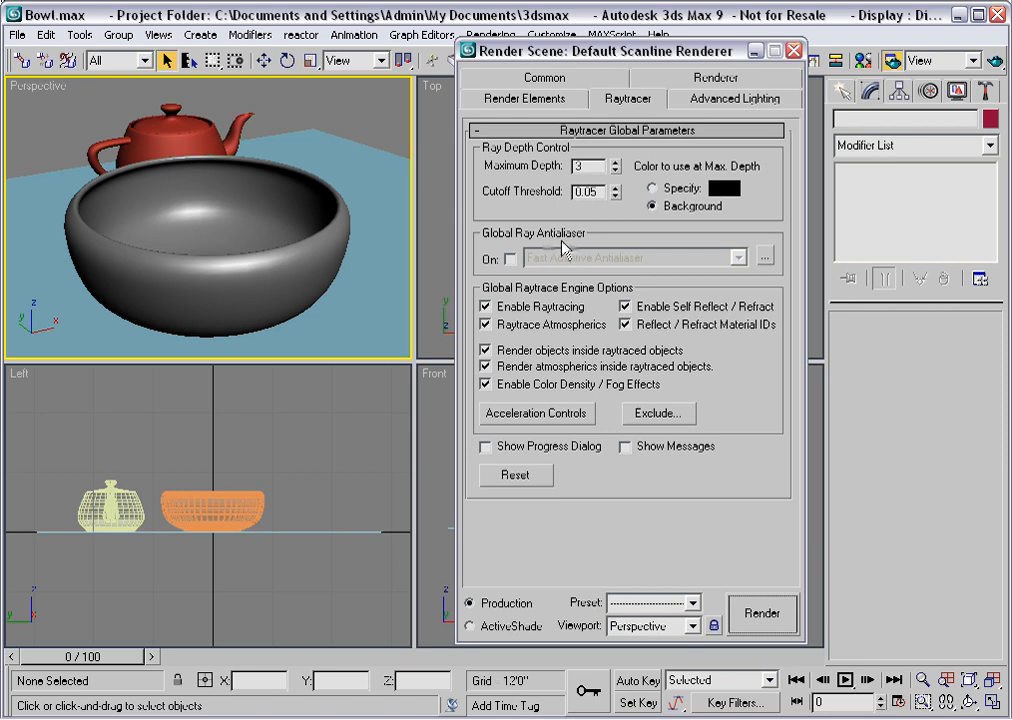
left_click(510, 260)
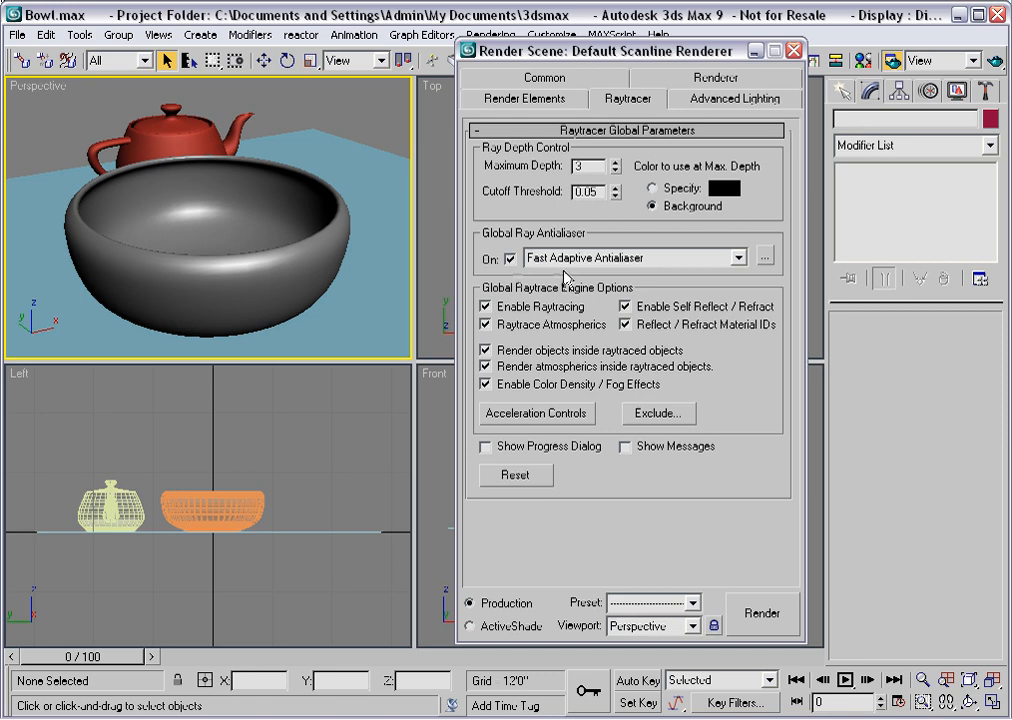
left_click(508, 260)
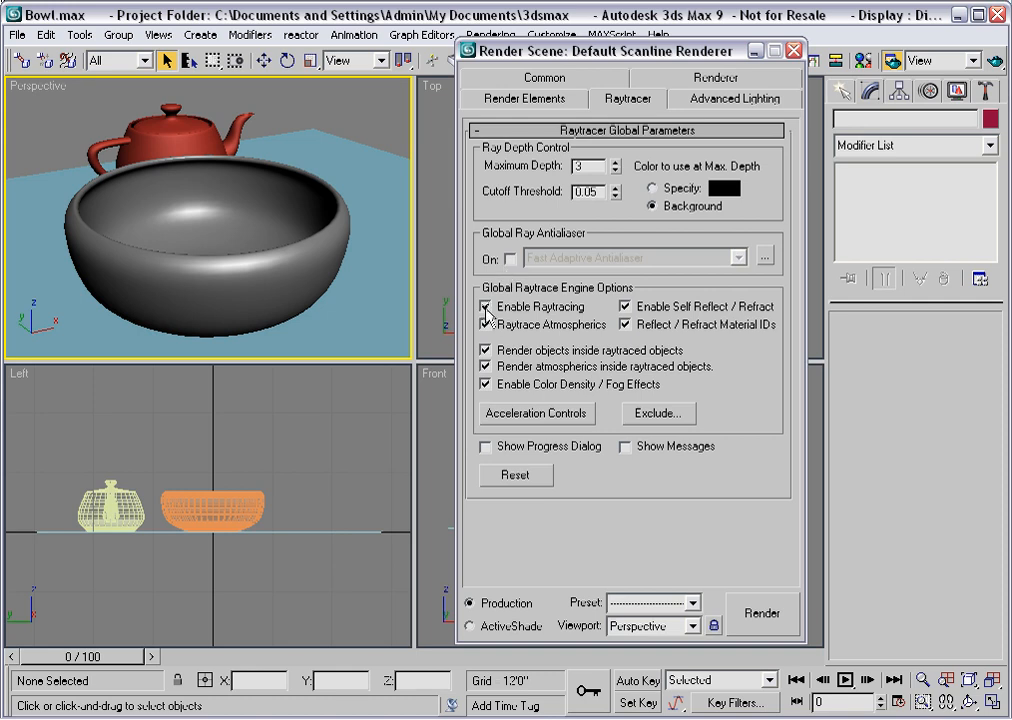
left_click(487, 310)
left_click(487, 309)
left_click(793, 50)
left_click(862, 60)
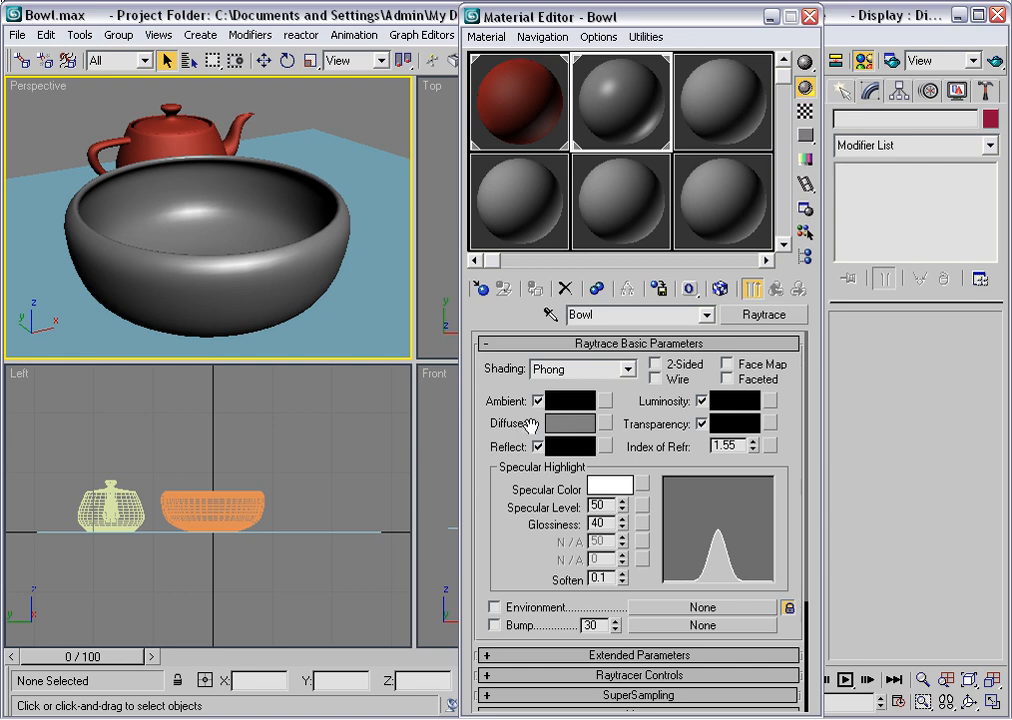
- Set the Bowl material's shading to Anisotropic and show a checkered background behind its sample sphere
left_click(629, 370)
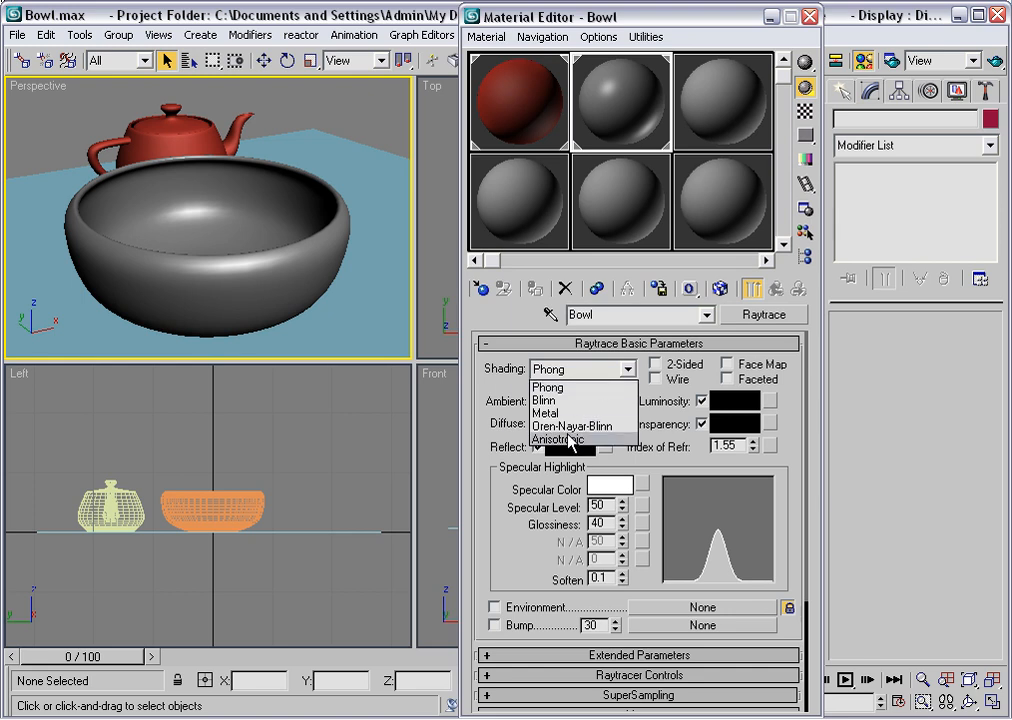
left_click(570, 439)
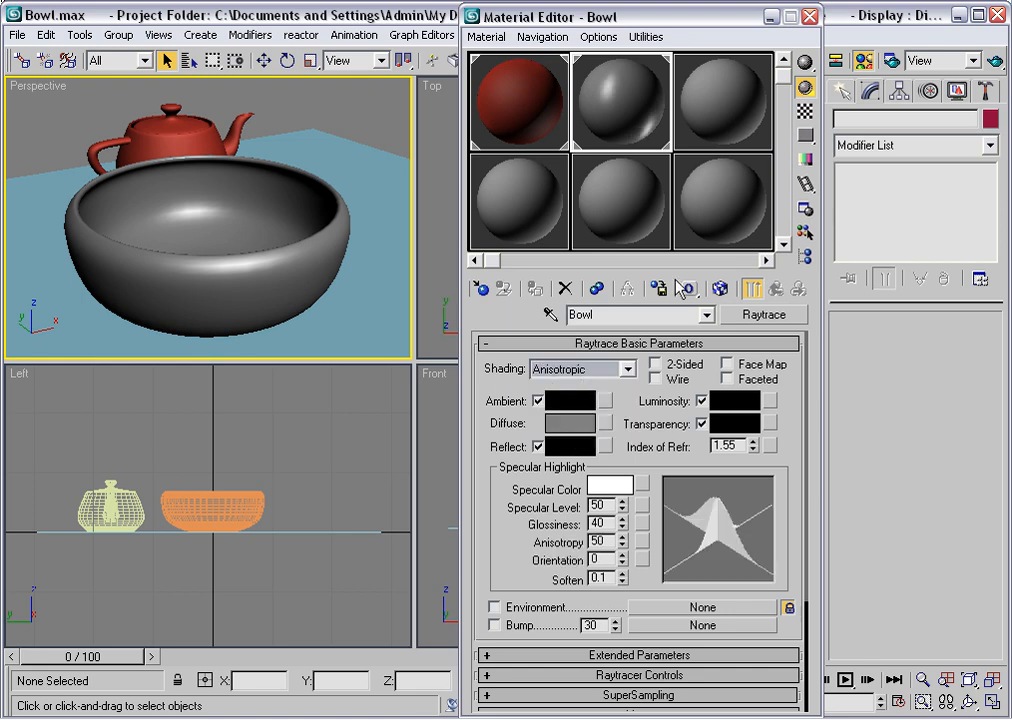
left_click(805, 112)
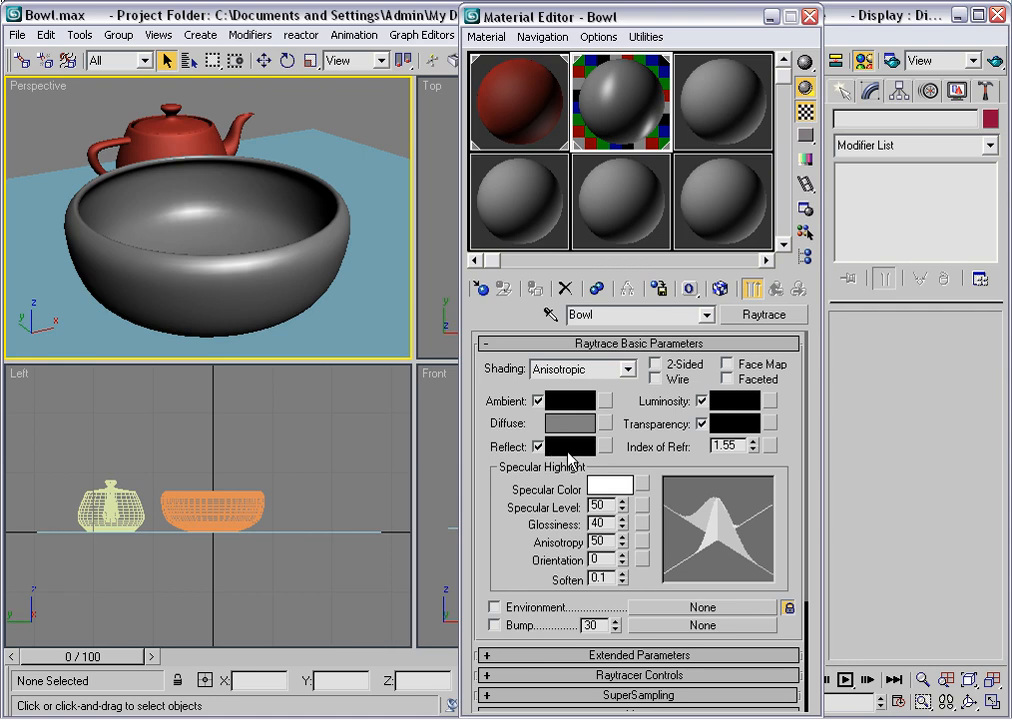
- Switch the Bowl material's reflection to Fresnel and set its transparency to 85 as a numeric value
left_click(538, 447)
left_click(538, 447)
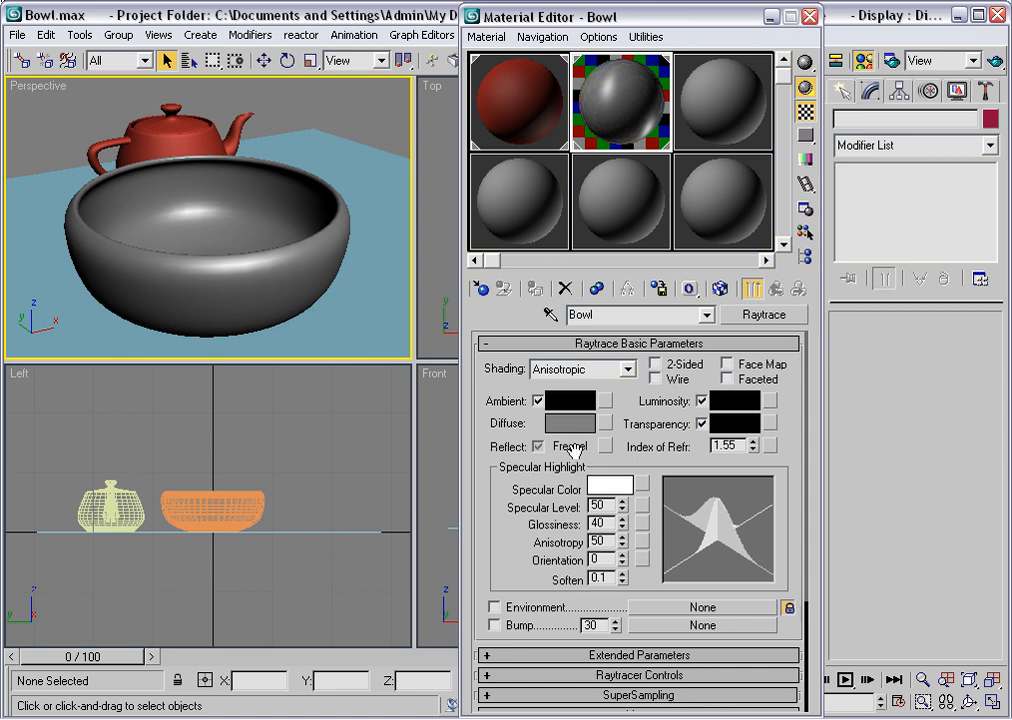
left_click(702, 424)
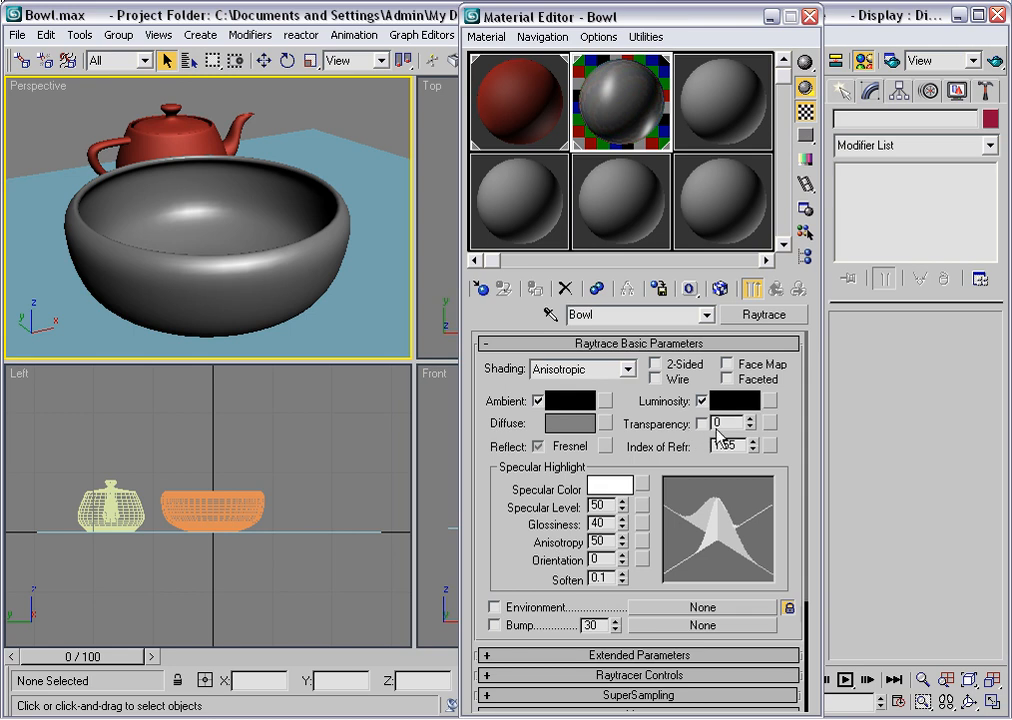
type("85")
key("Return")
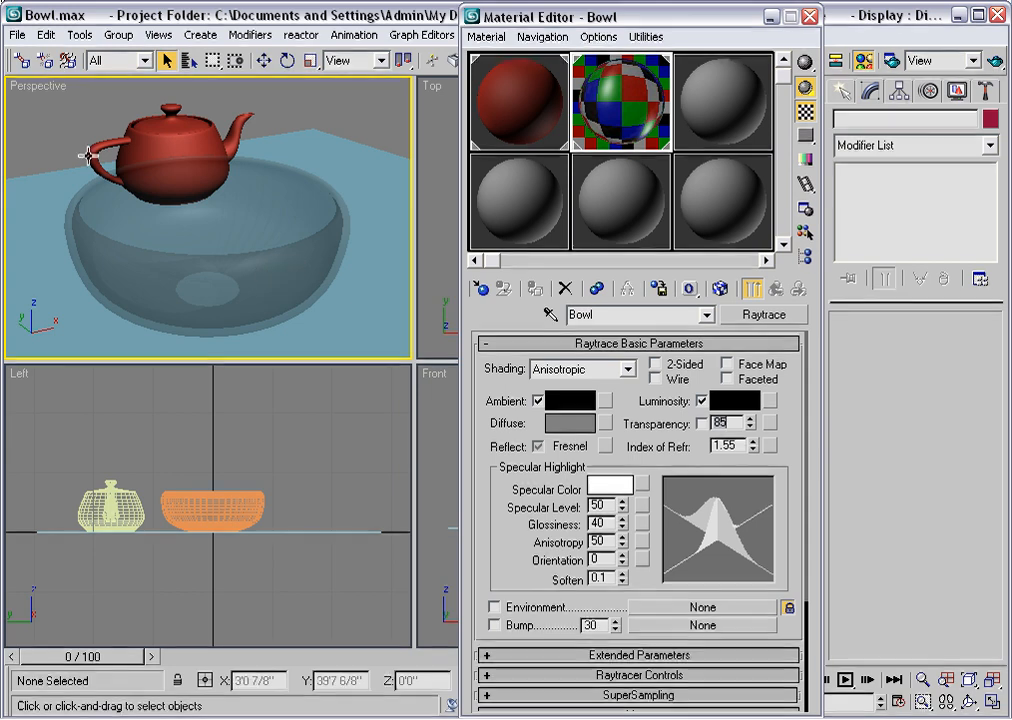
- Switch the Perspective viewport to an ActiveShade preview of the transparent bowl
right_click(27, 88)
mouse_move(45, 97)
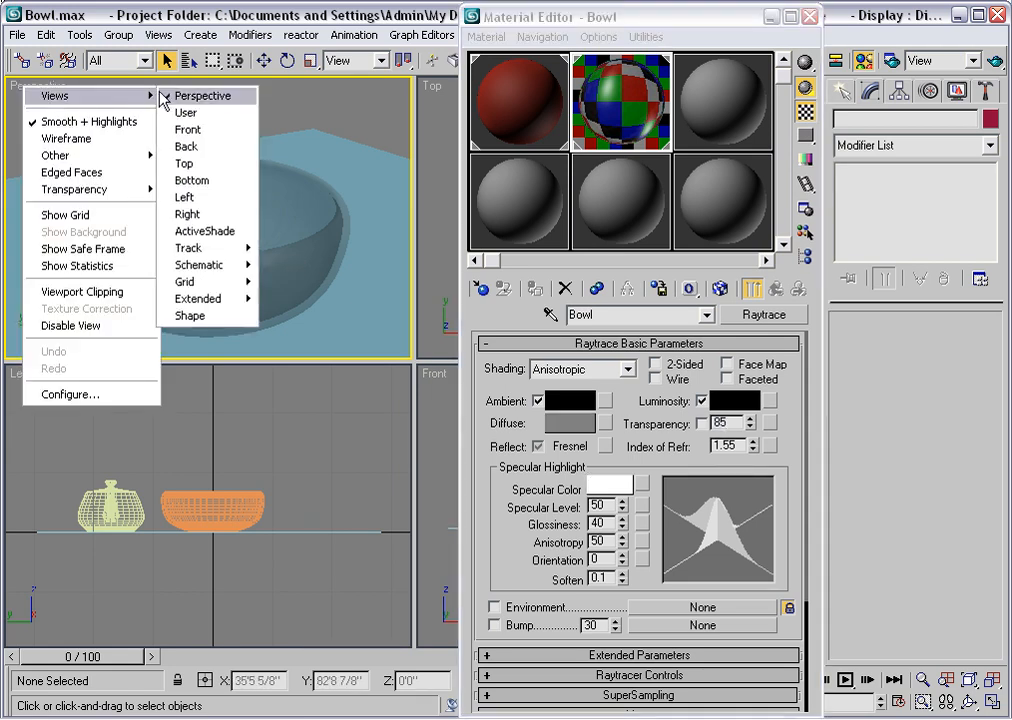
left_click(196, 230)
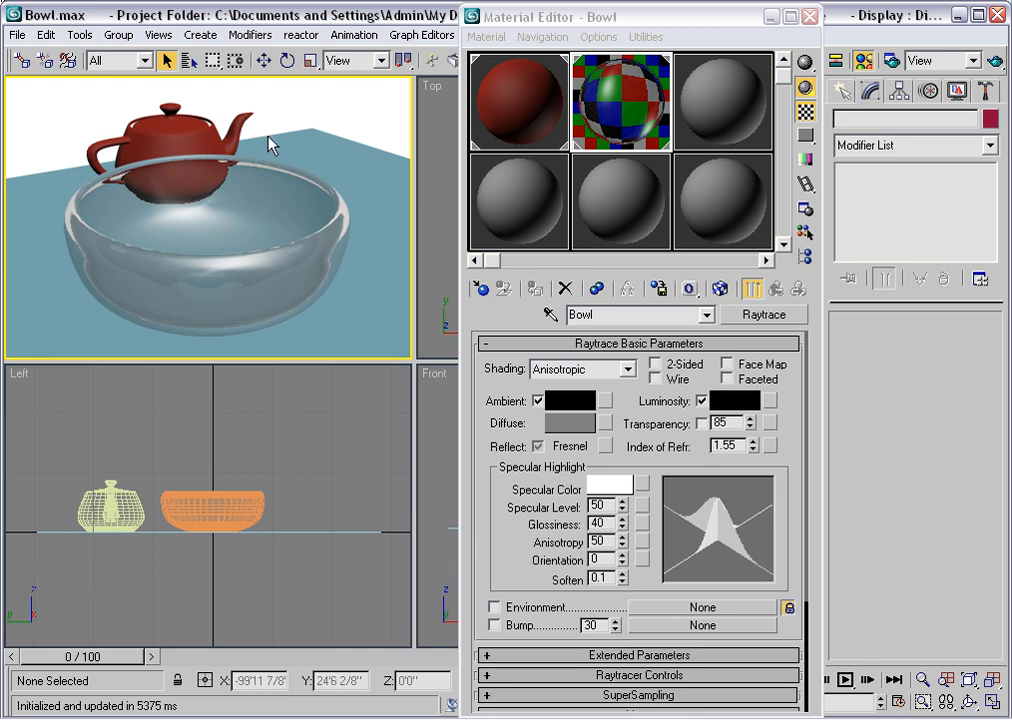
- Assign a Reflect/Refract map to the Bowl material's environment and return to the parent material
left_click(673, 608)
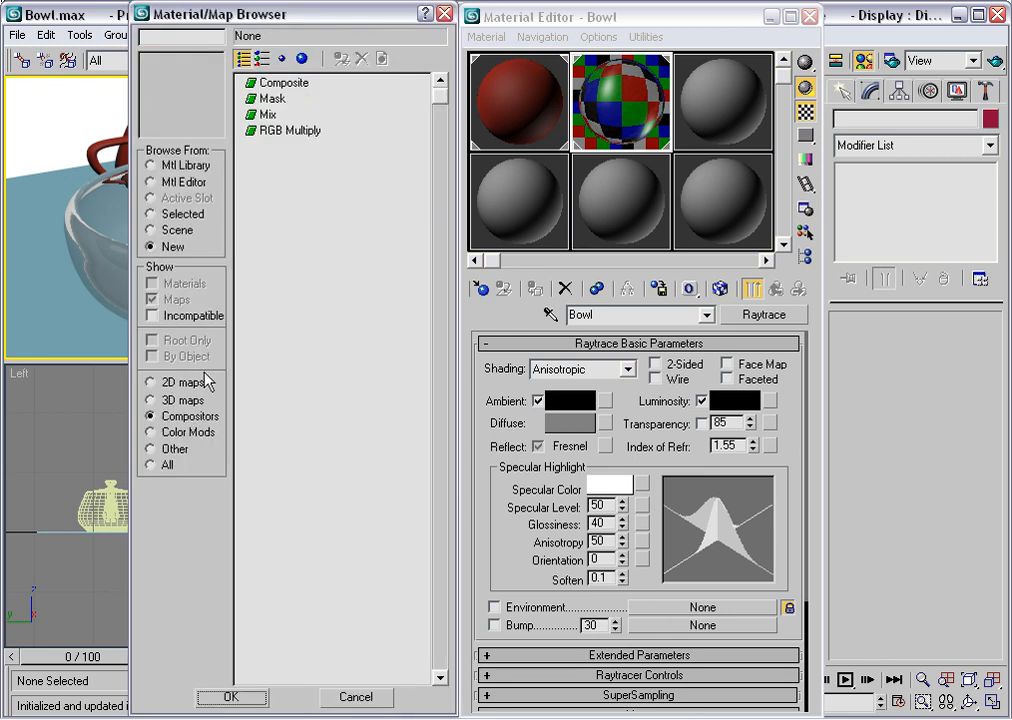
left_click(162, 464)
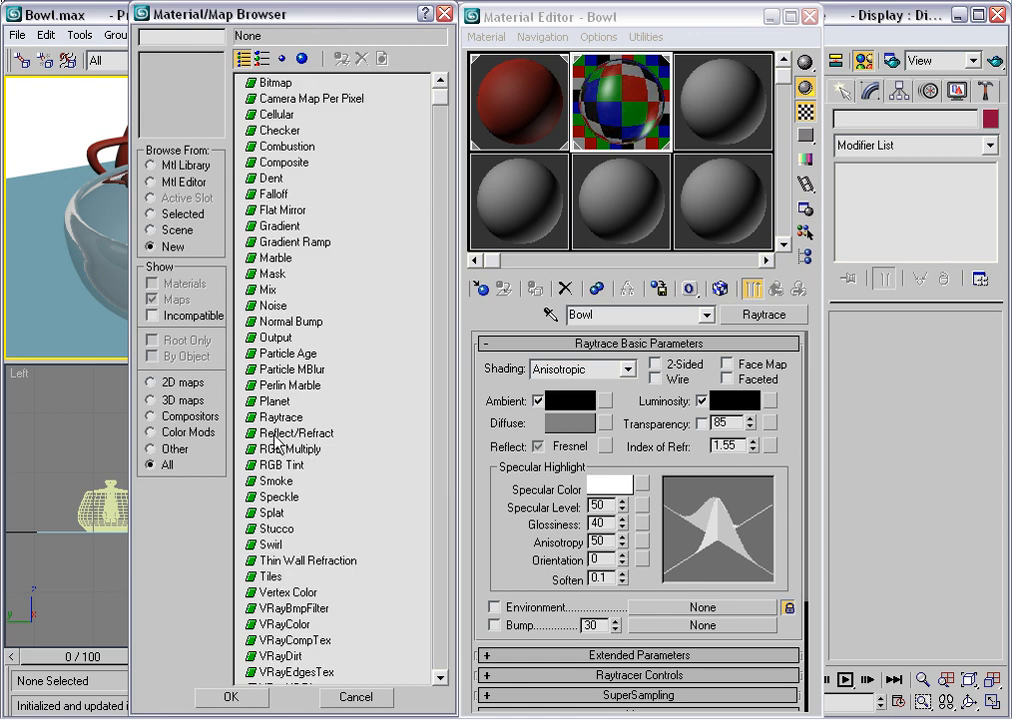
double_click(276, 435)
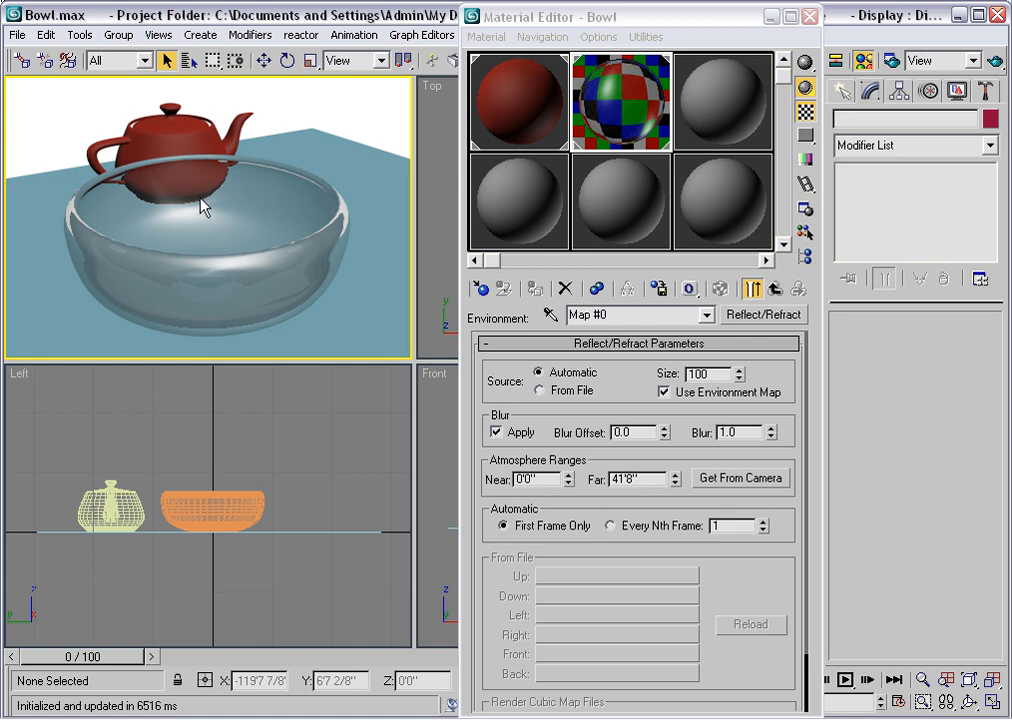
left_click(774, 289)
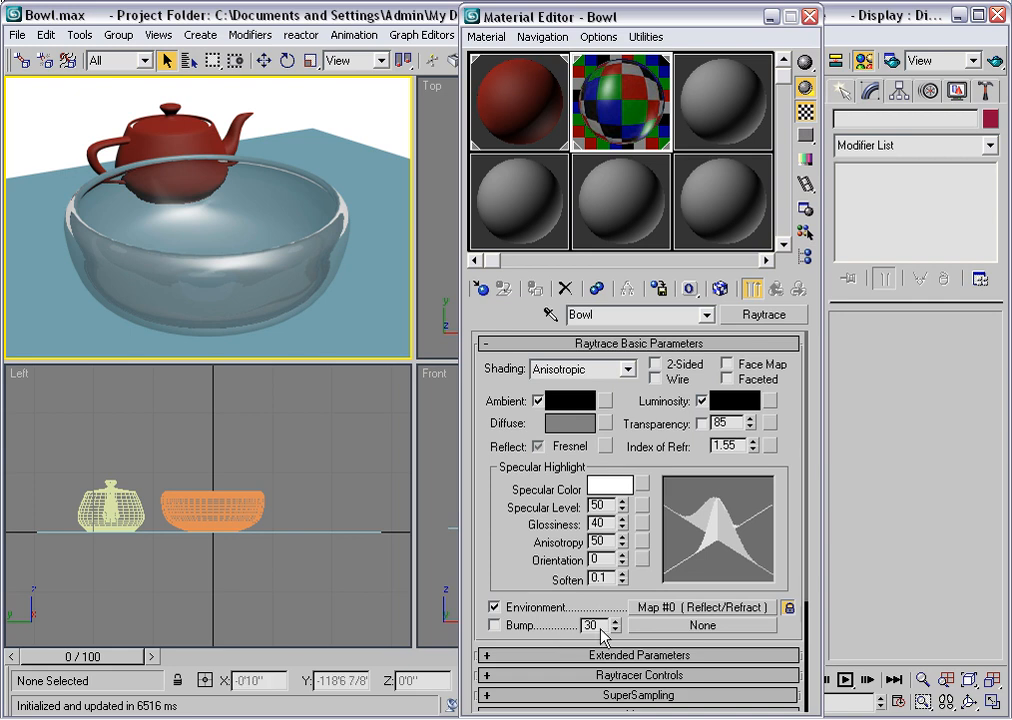
- Assign a Smoke map to the Bowl material's bump and set the smoke size to 10
left_click(640, 625)
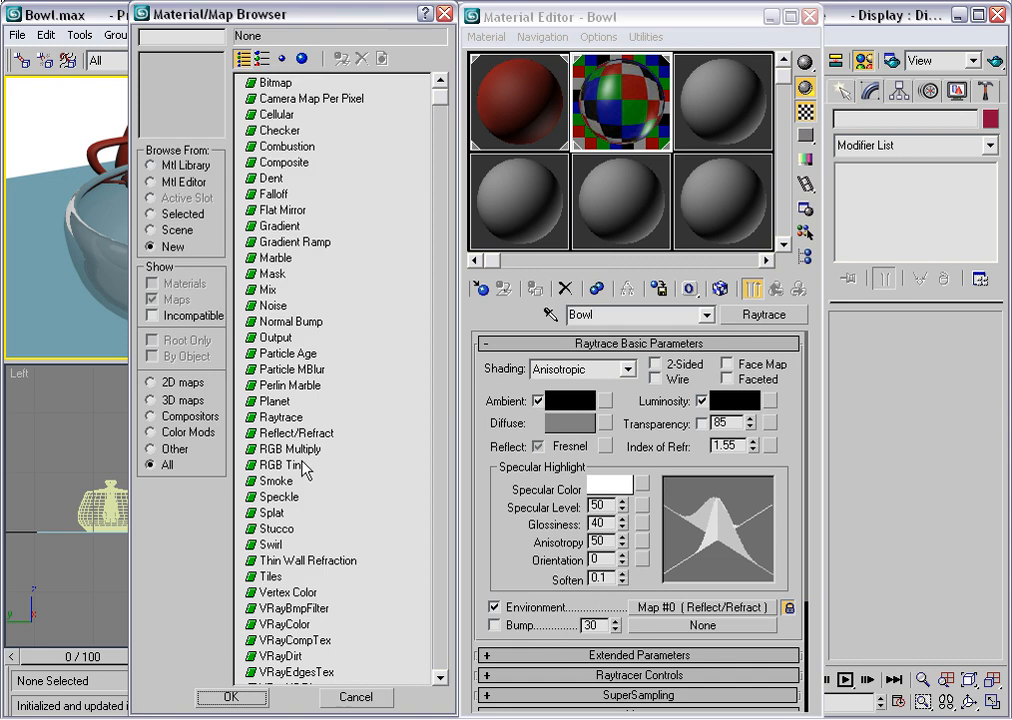
double_click(270, 481)
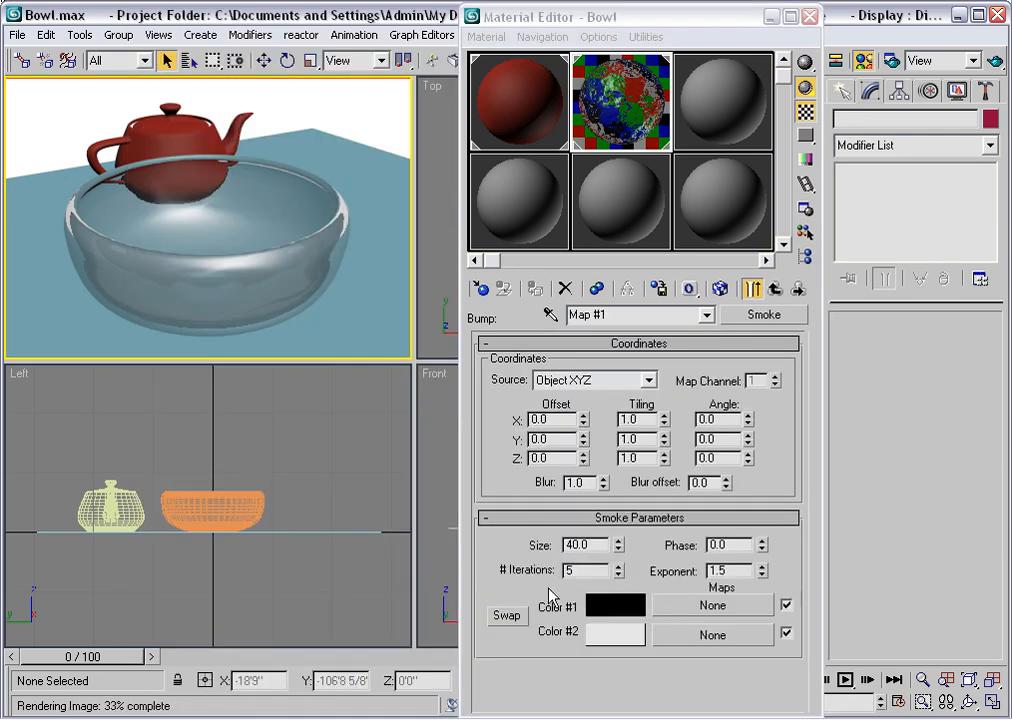
left_click(590, 548)
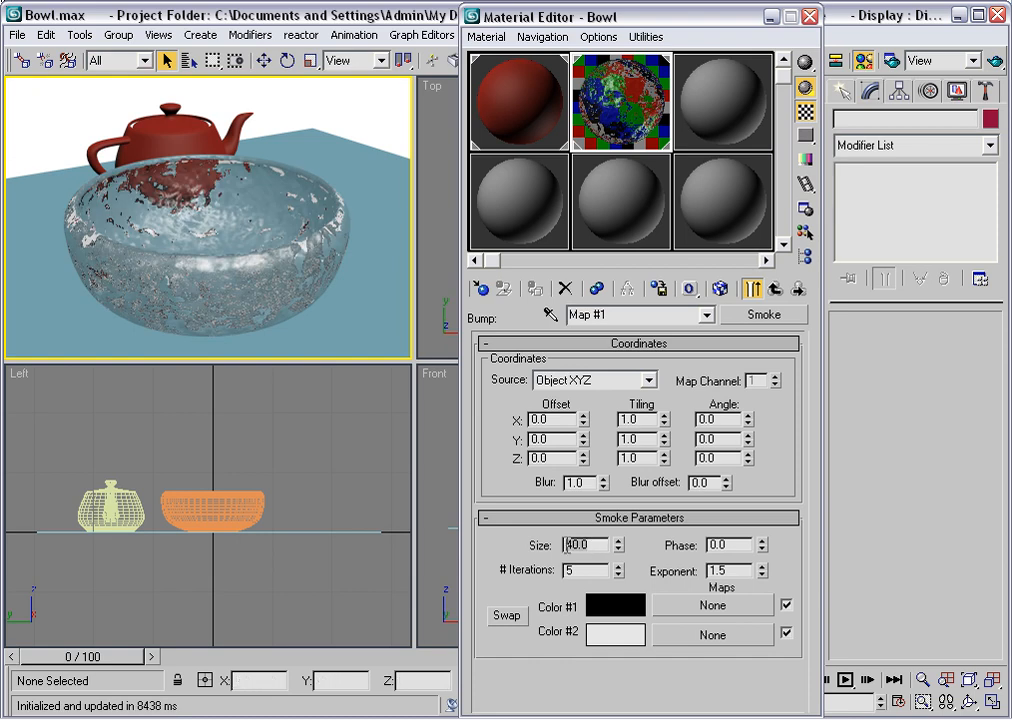
type("10")
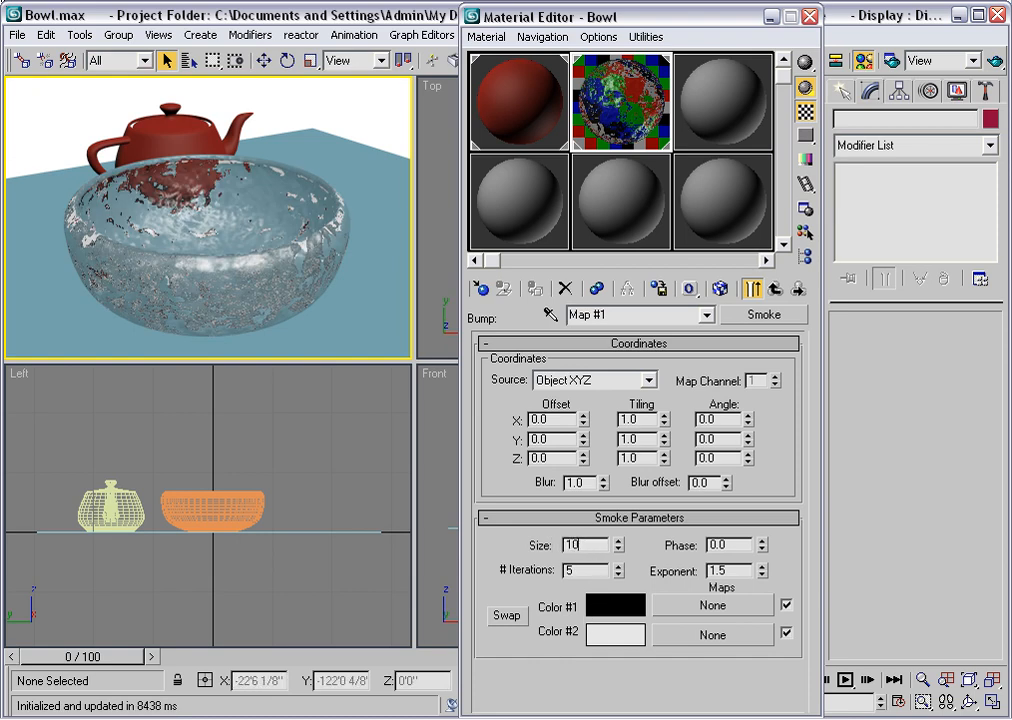
- Close the ActiveShade preview and set the Bowl material's bump amount to 5
right_click(281, 247)
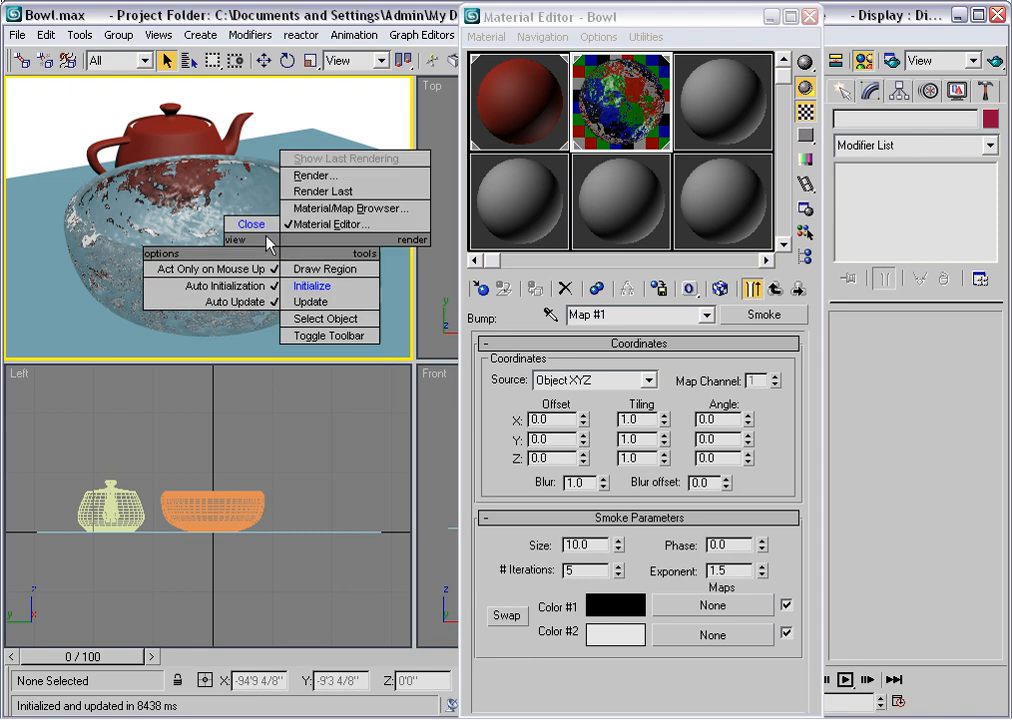
left_click(254, 226)
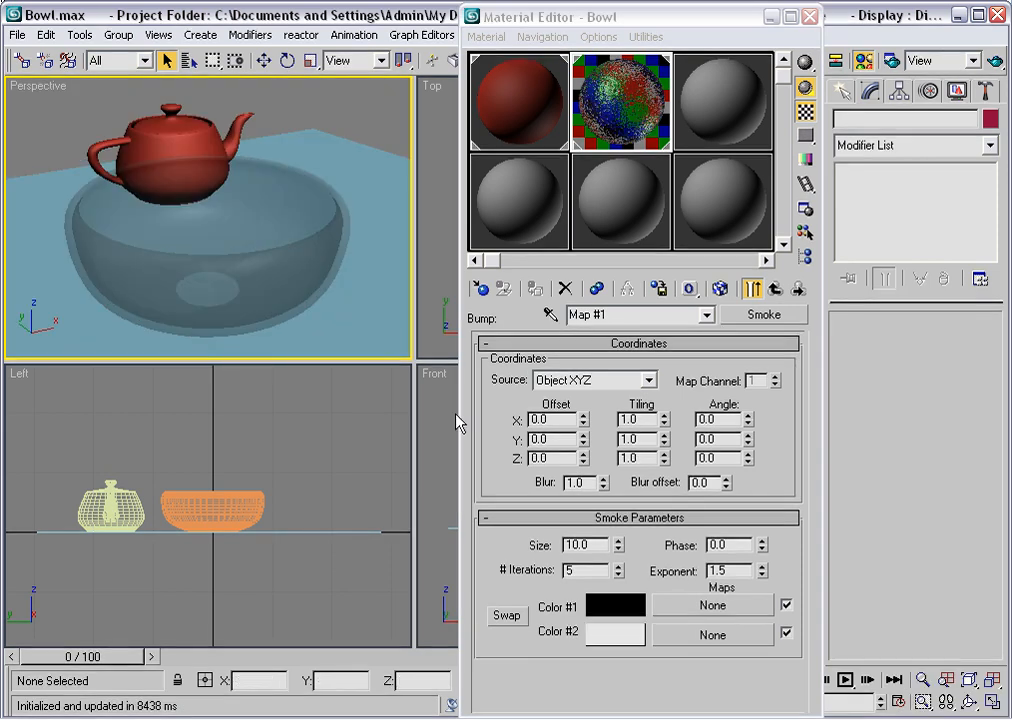
left_click(592, 545)
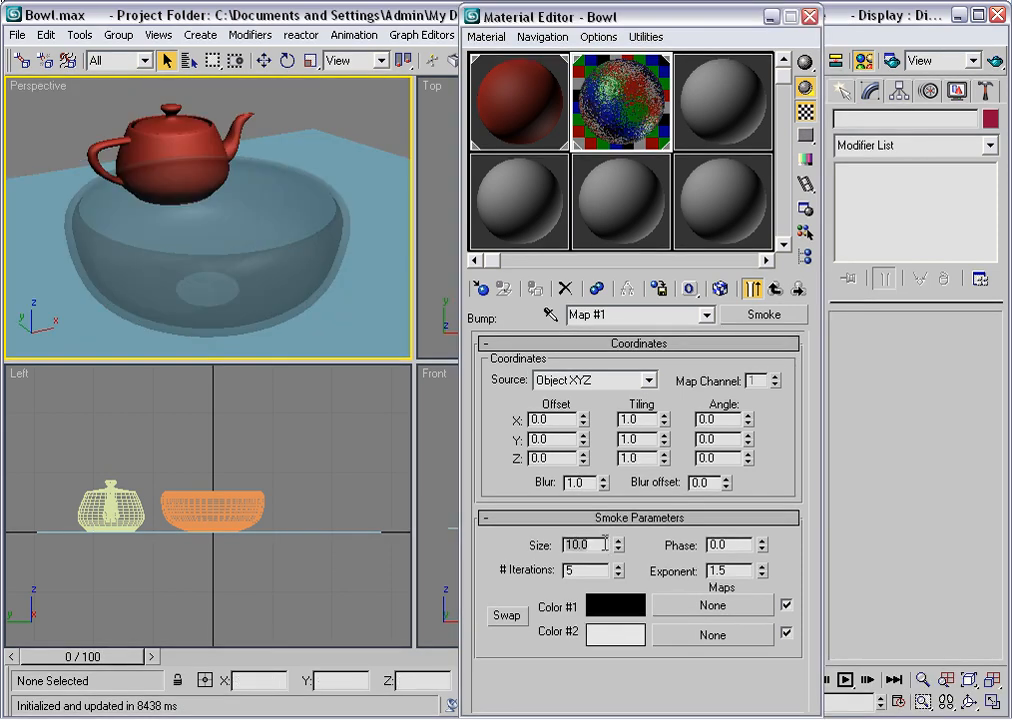
left_click(775, 290)
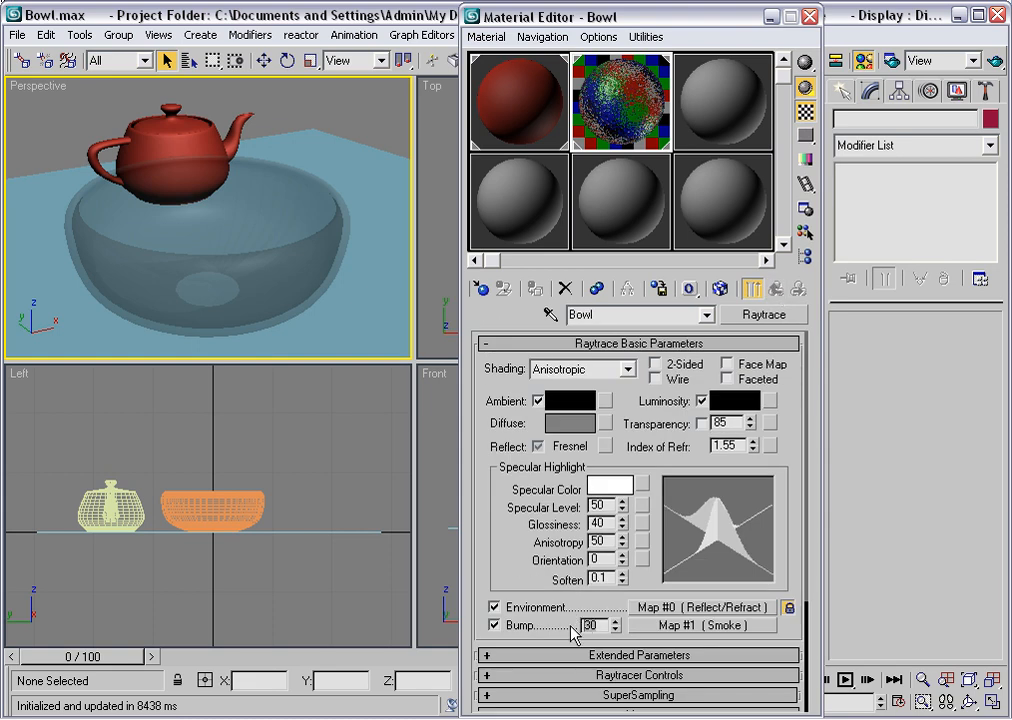
type("5")
key("Return")
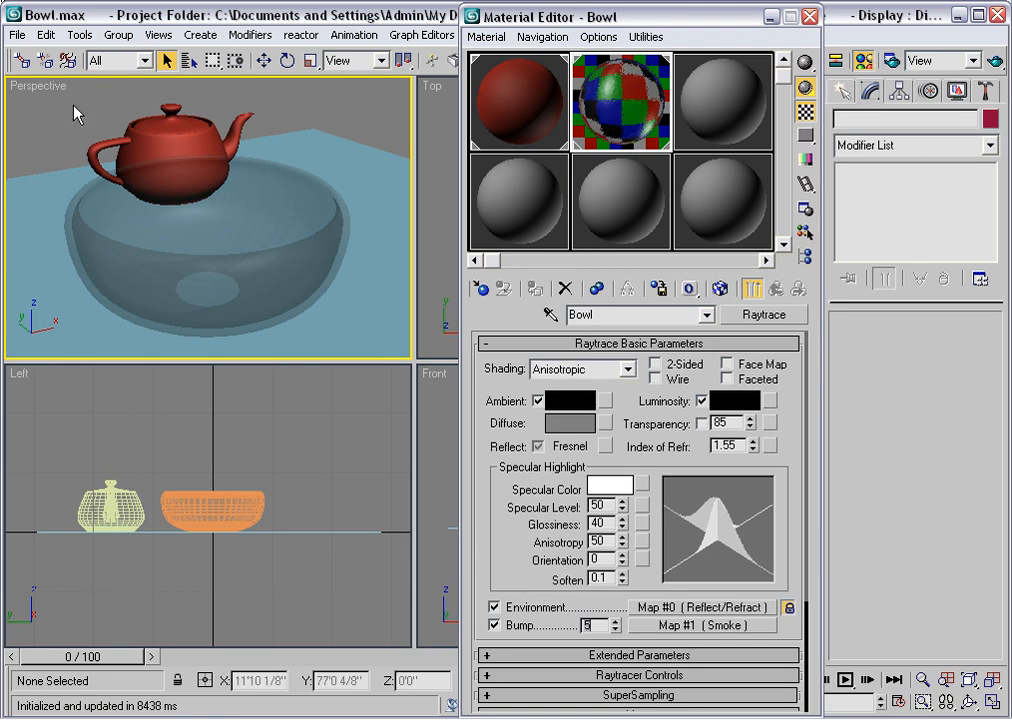
- Restart the ActiveShade preview in the Perspective viewport to render the reduced bump effect
right_click(34, 88)
mouse_move(139, 116)
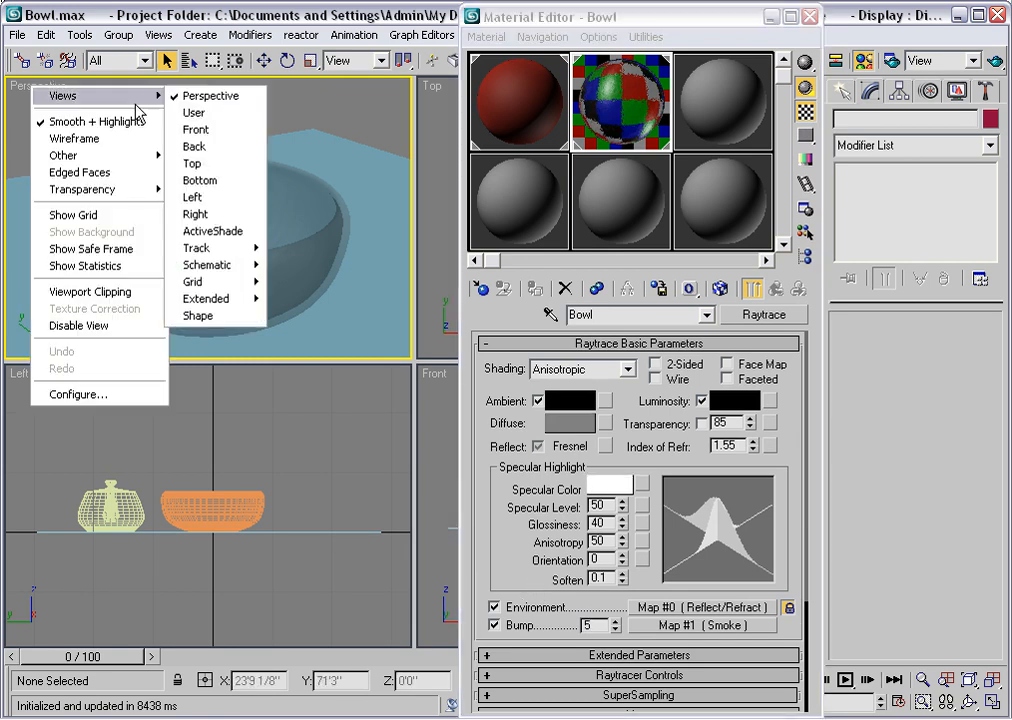
left_click(213, 231)
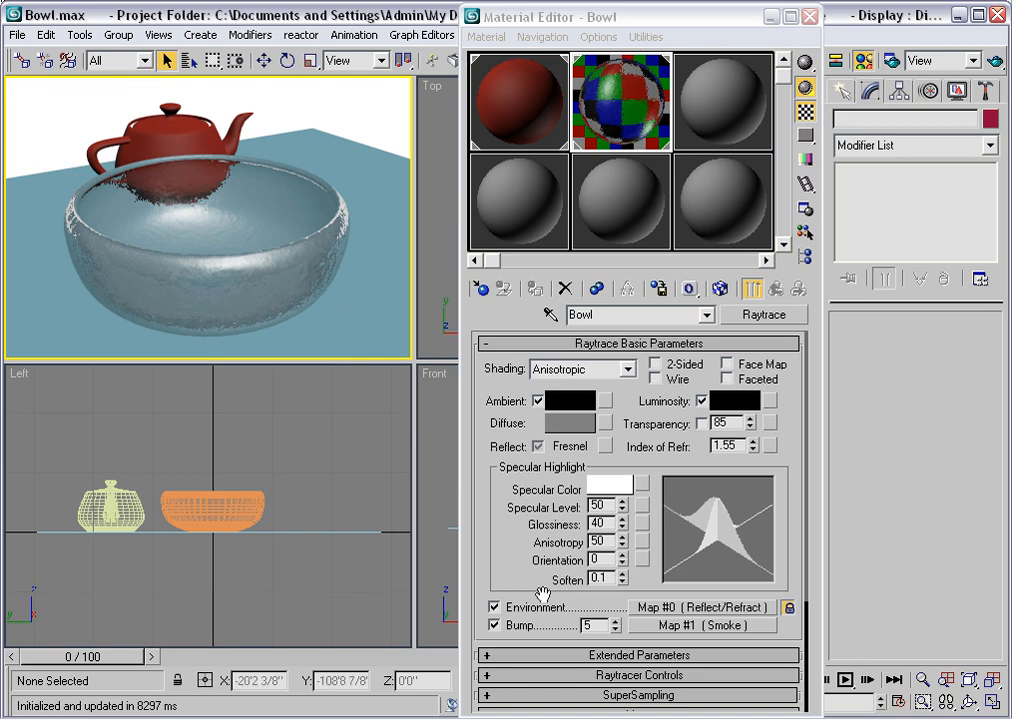
- Expand the extended parameters and raytracer controls, and enable the falloff end distance for both reflection and refraction
left_click(570, 656)
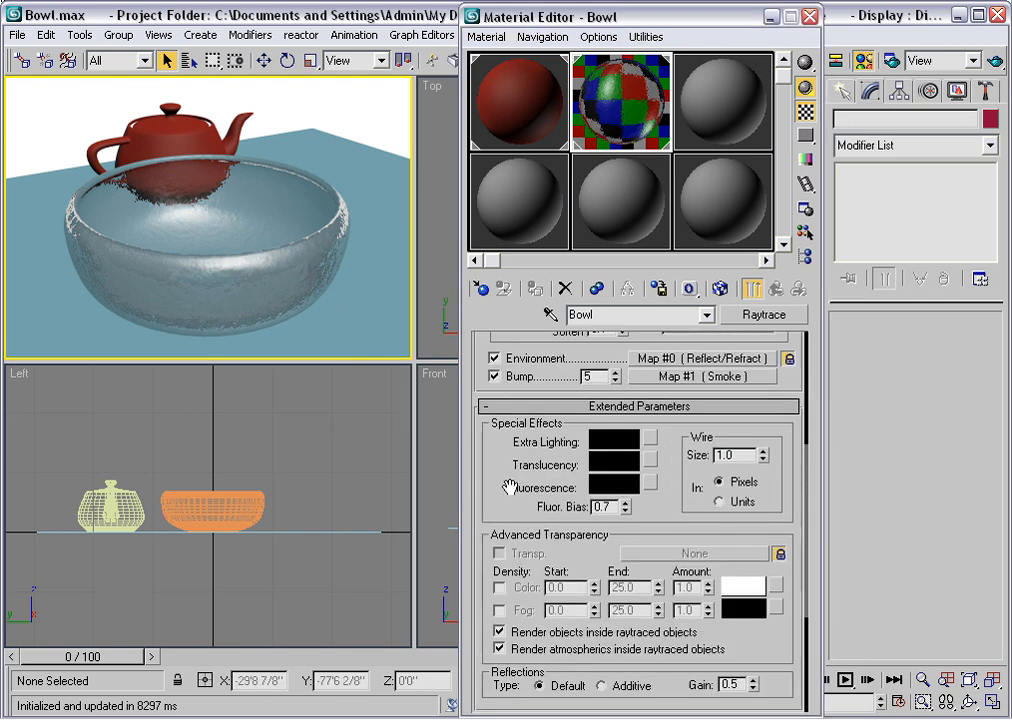
scroll(493, 501, "down", 5)
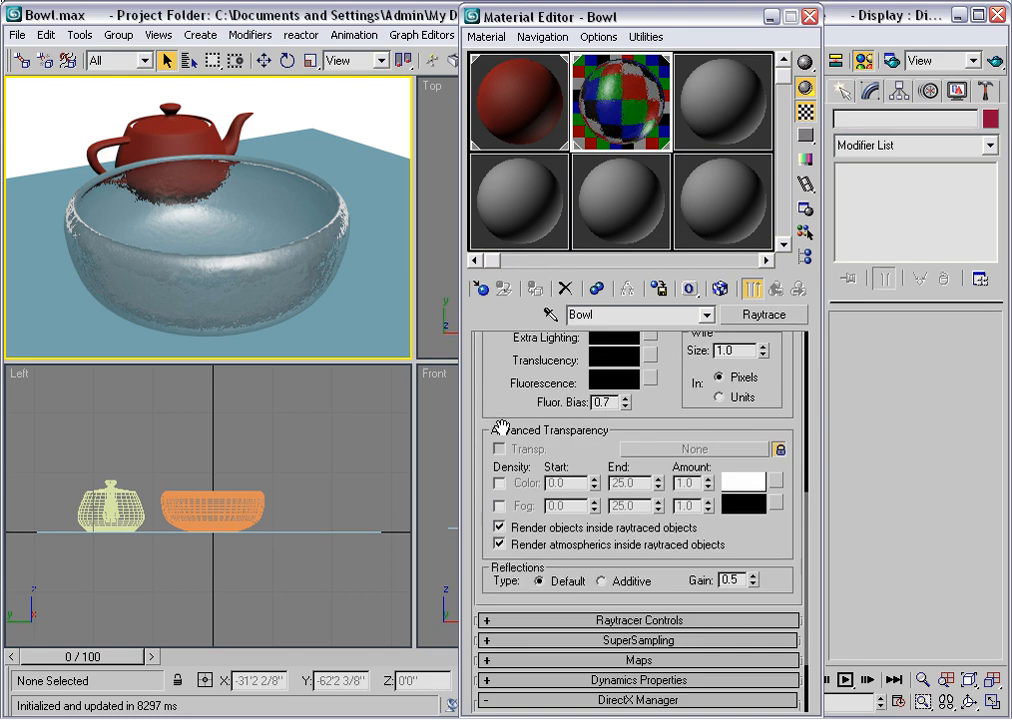
left_click(590, 620)
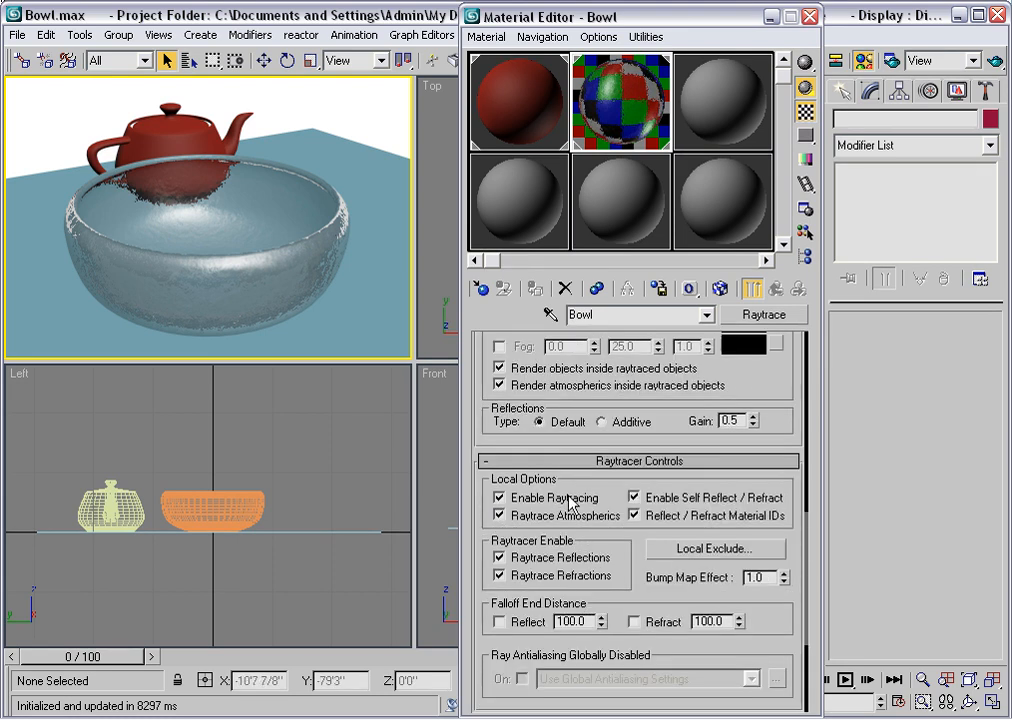
left_click_drag(605, 484, 603, 367)
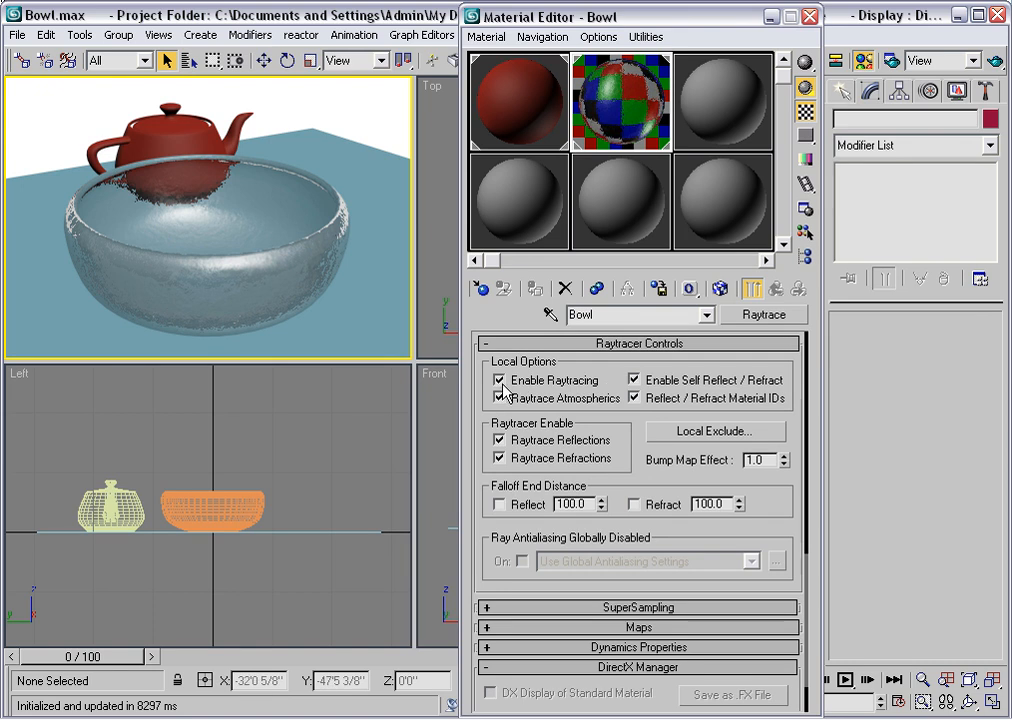
left_click(498, 505)
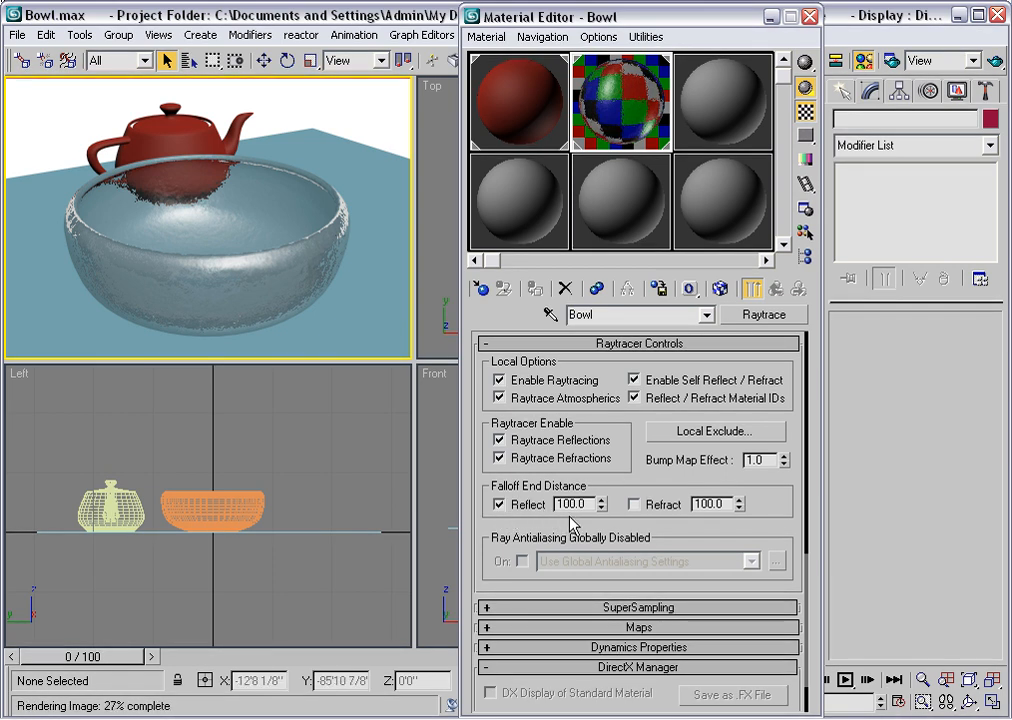
left_click(634, 504)
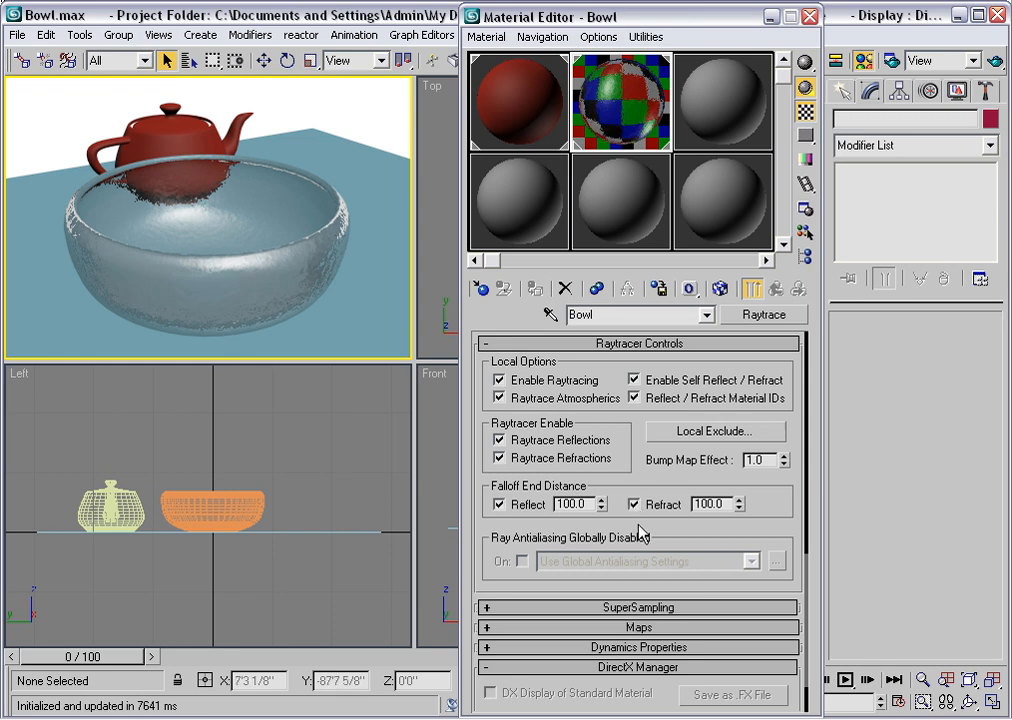